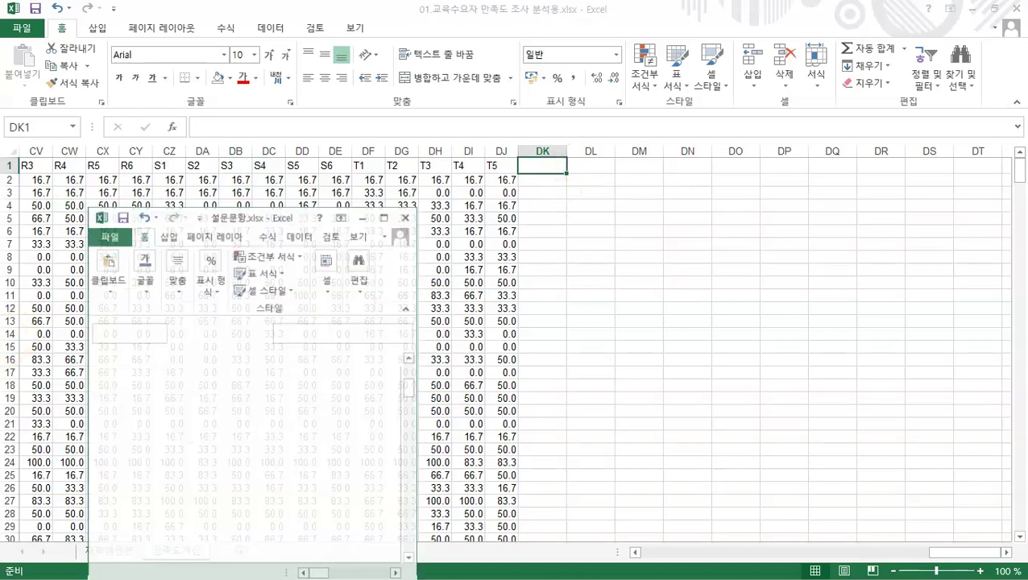
- Enter the dimension heading 전공교육 in cell DK1 of the 만족도계산 sheet, after the last item column T5
scroll(211, 418, up, 3)
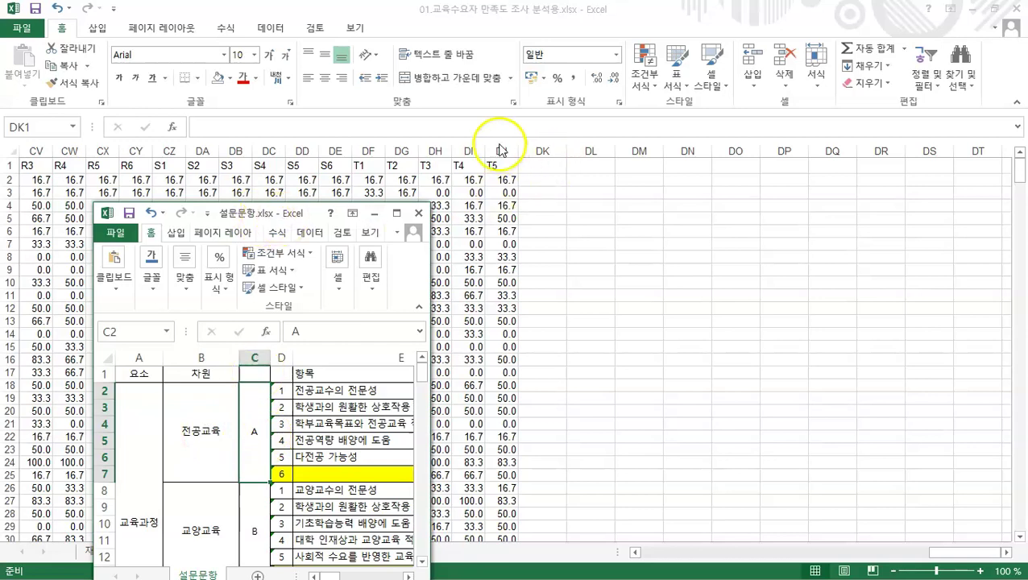
click(435, 133)
click(545, 168)
text(저ㄴㄱ)
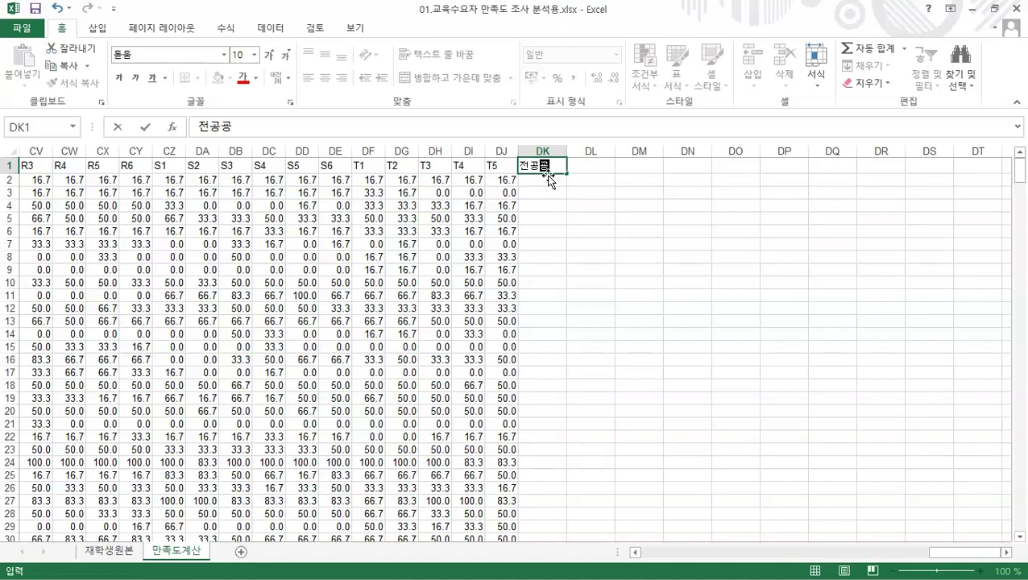
key(Return)
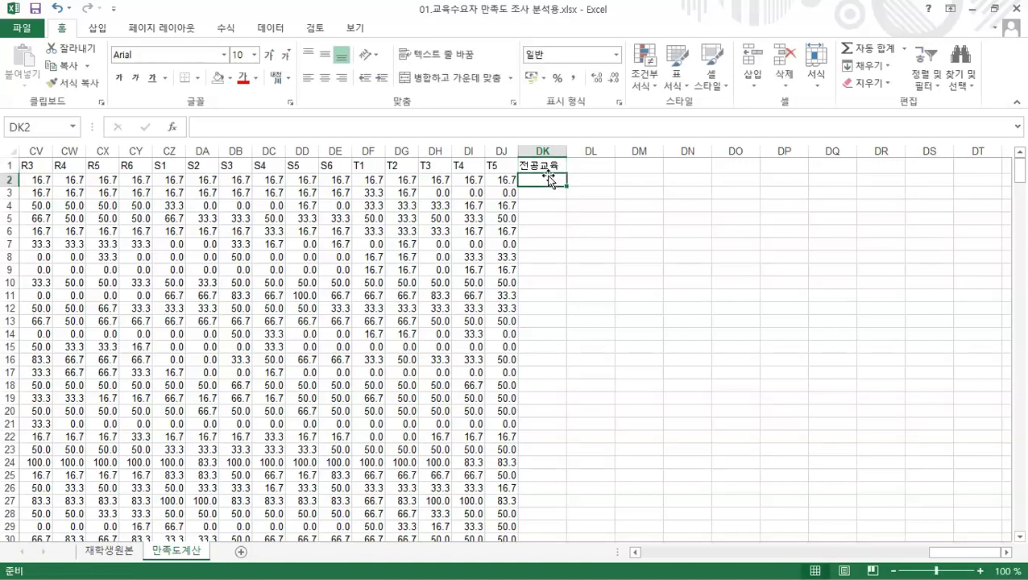
- Calculate the first respondent's 전공교육 score in DK2 as the average of items A1 to A5 (E2:I2)
click(906, 50)
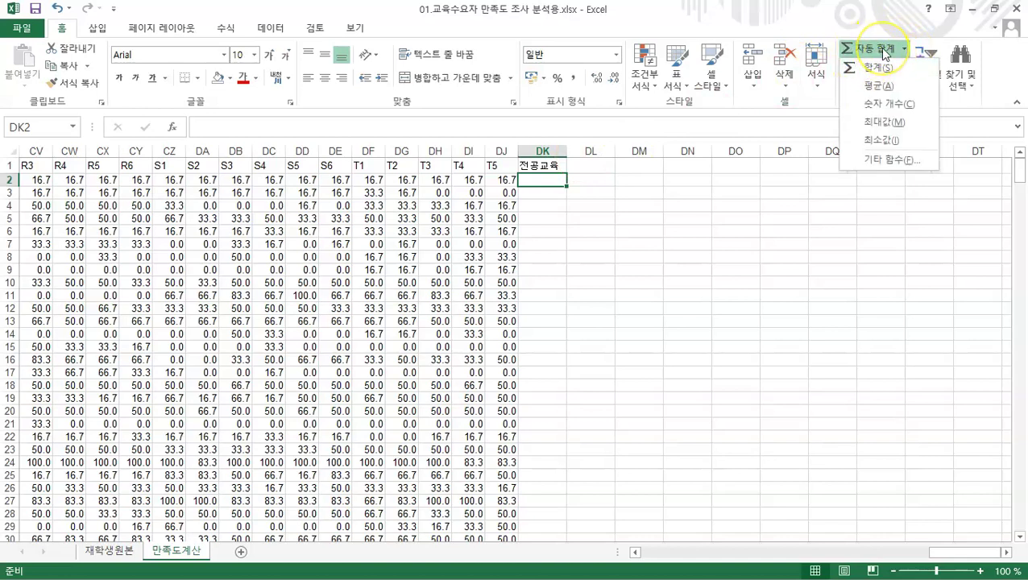
click(882, 70)
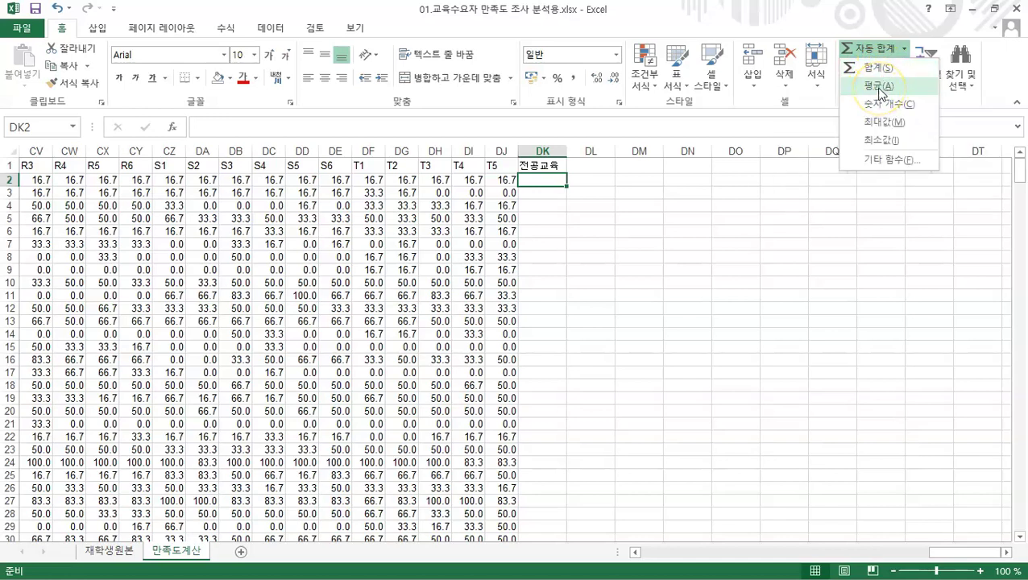
click(880, 88)
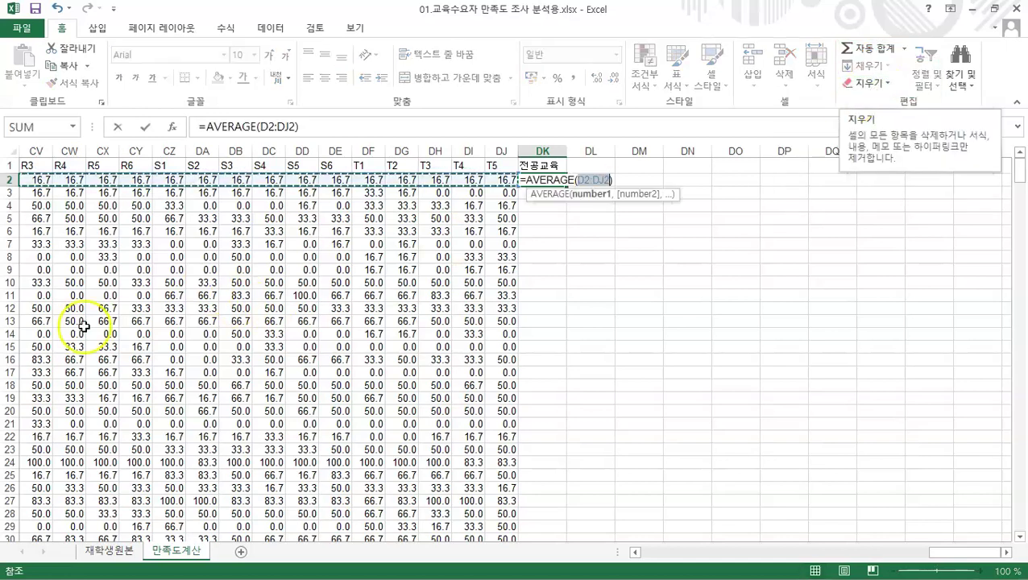
drag(952, 559, 637, 561)
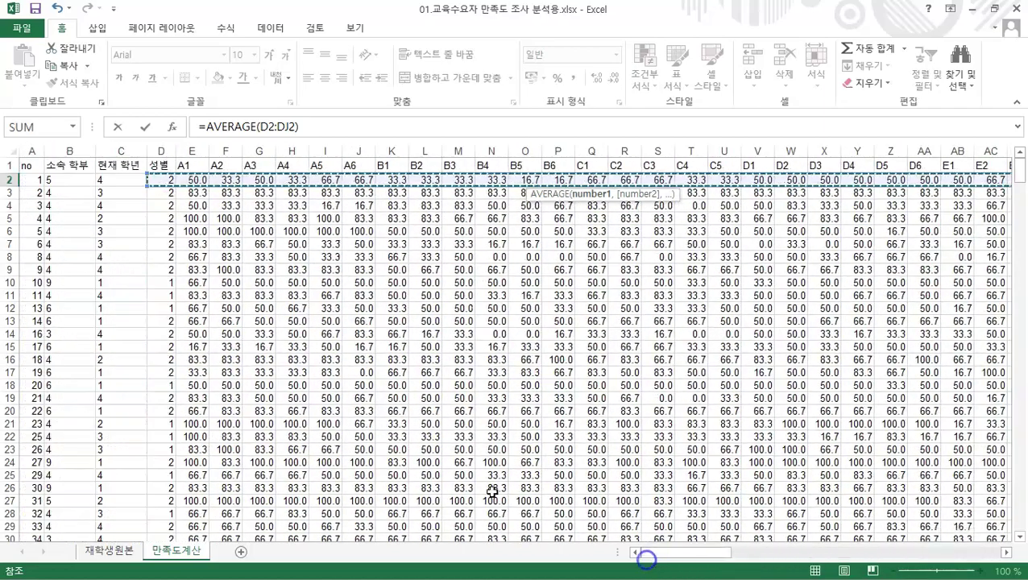
click(195, 181)
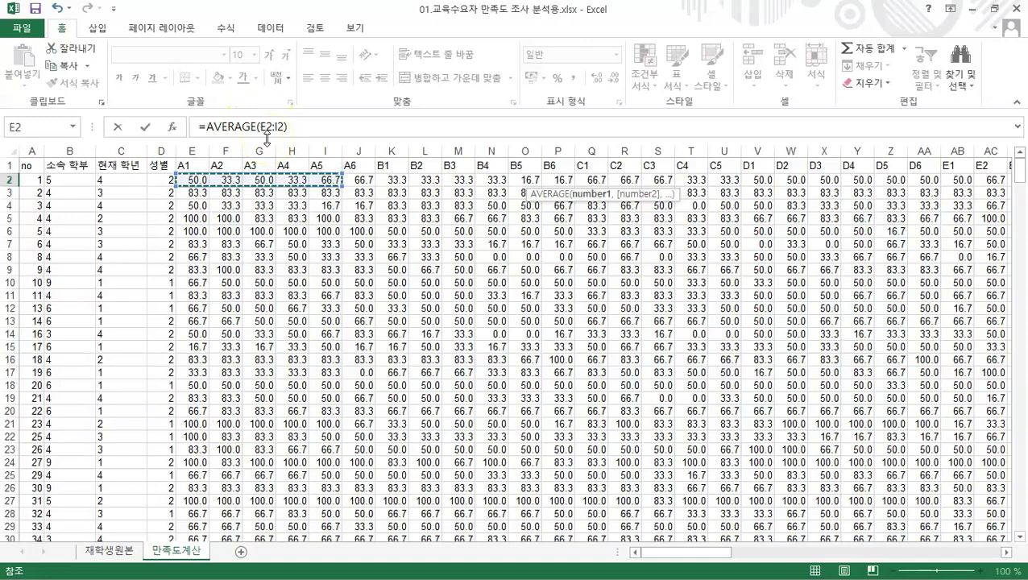
key(Return)
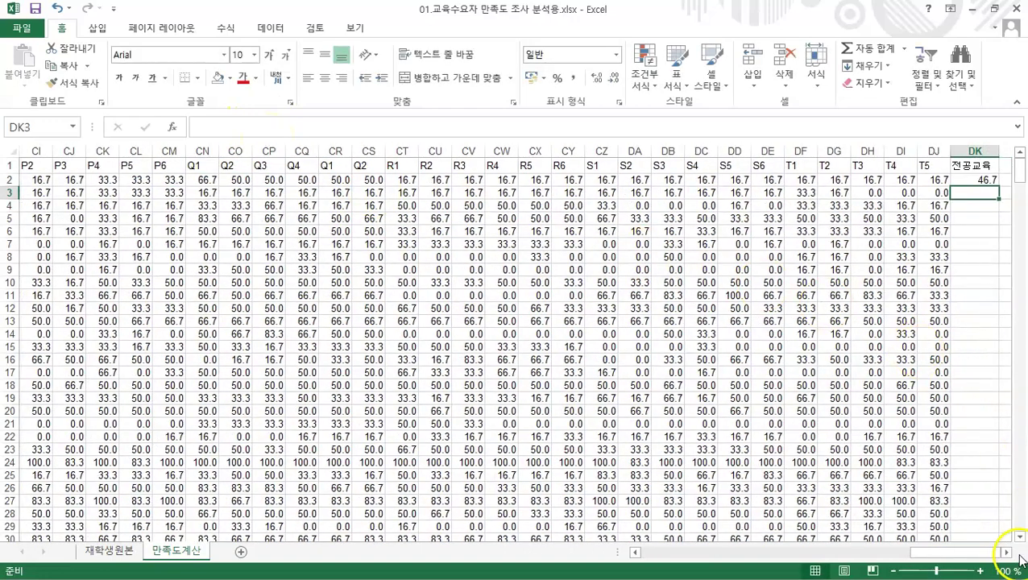
- Enter the dimension heading 교양교육 in cell DL1, beside the 전공교육 heading
click(1007, 552)
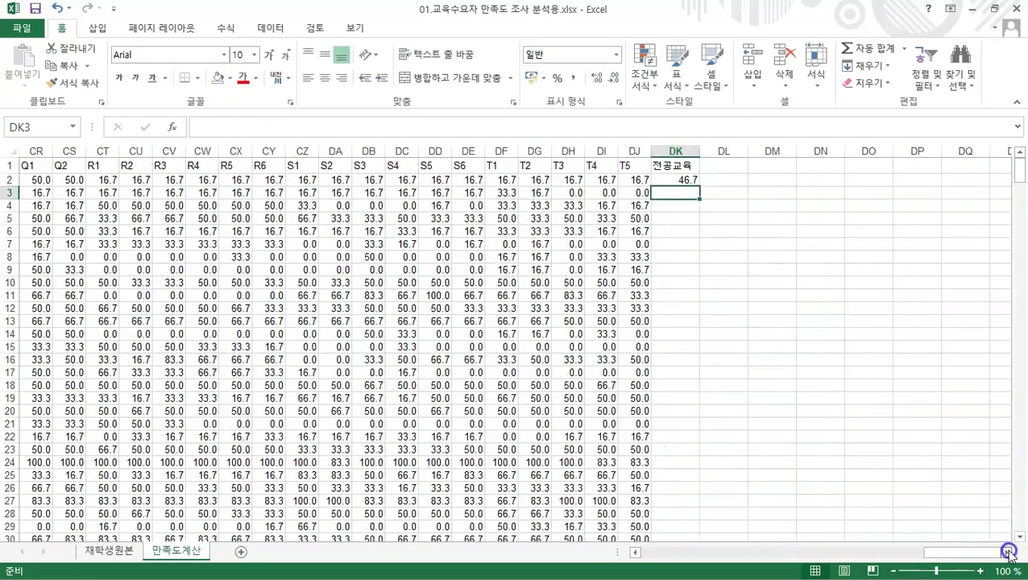
click(696, 167)
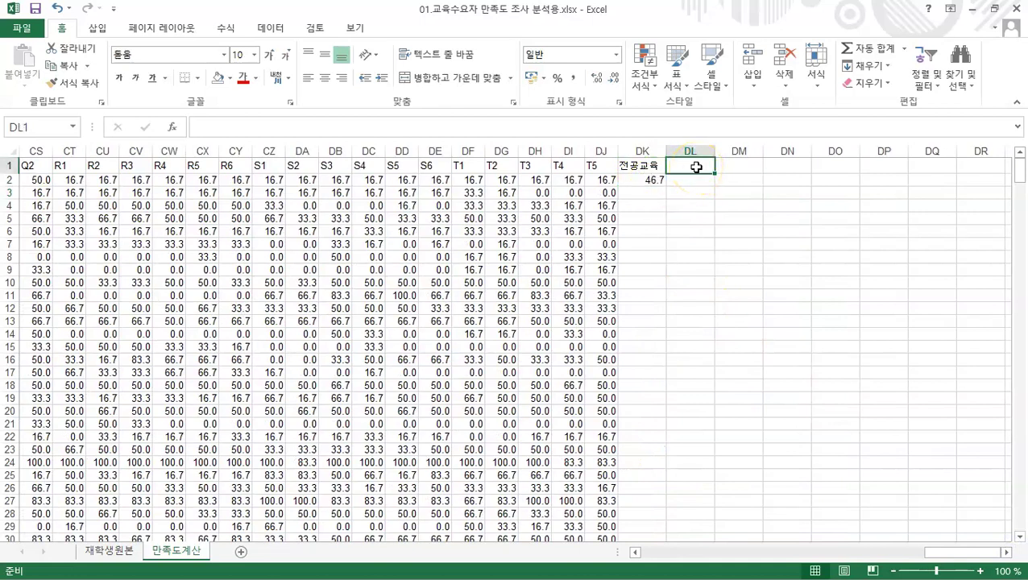
text(교양교육)
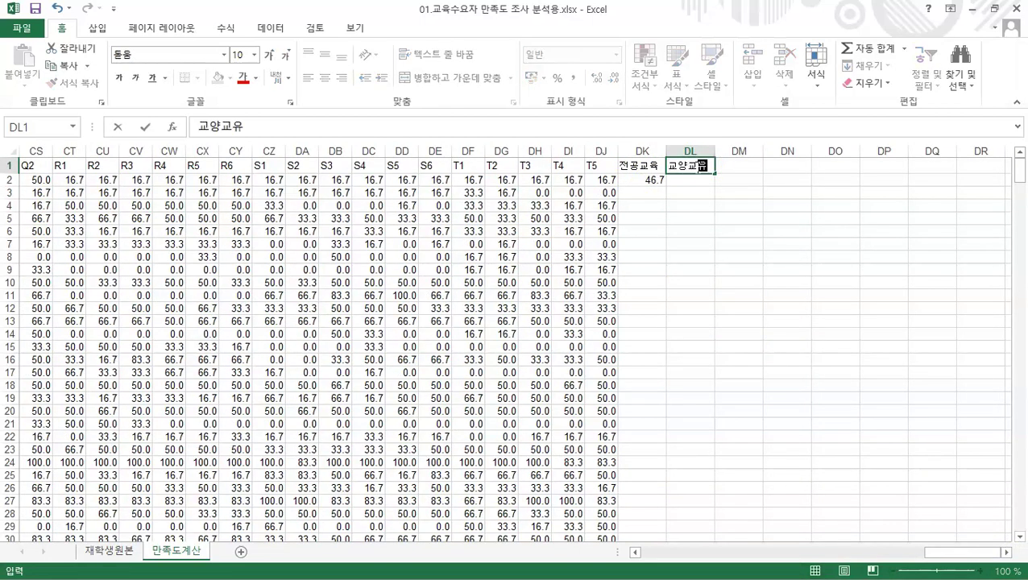
key(Return)
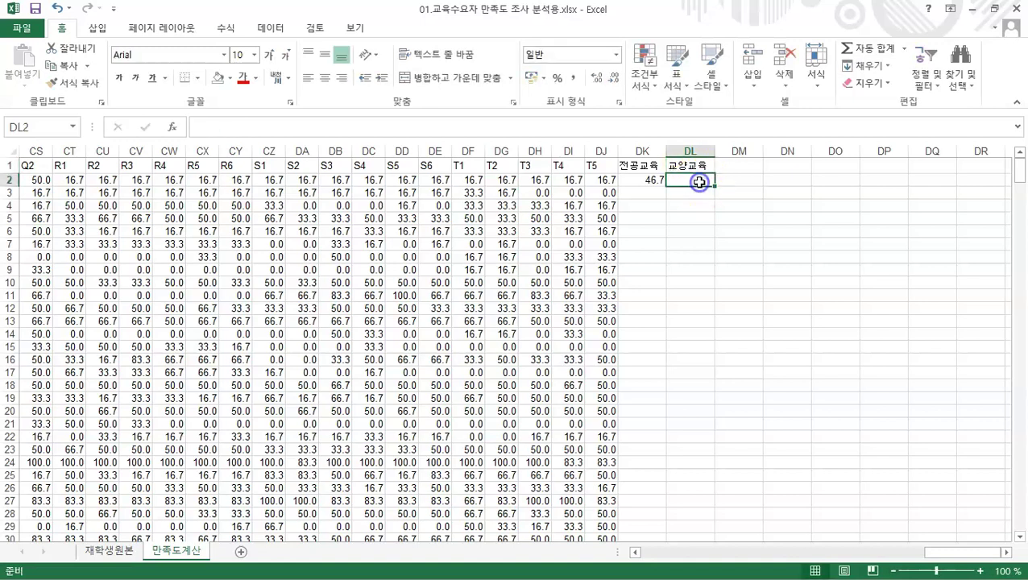
- Calculate the first respondent's 교양교육 score in DL2 as the average of items B1 to B5 (K2:O2)
click(906, 50)
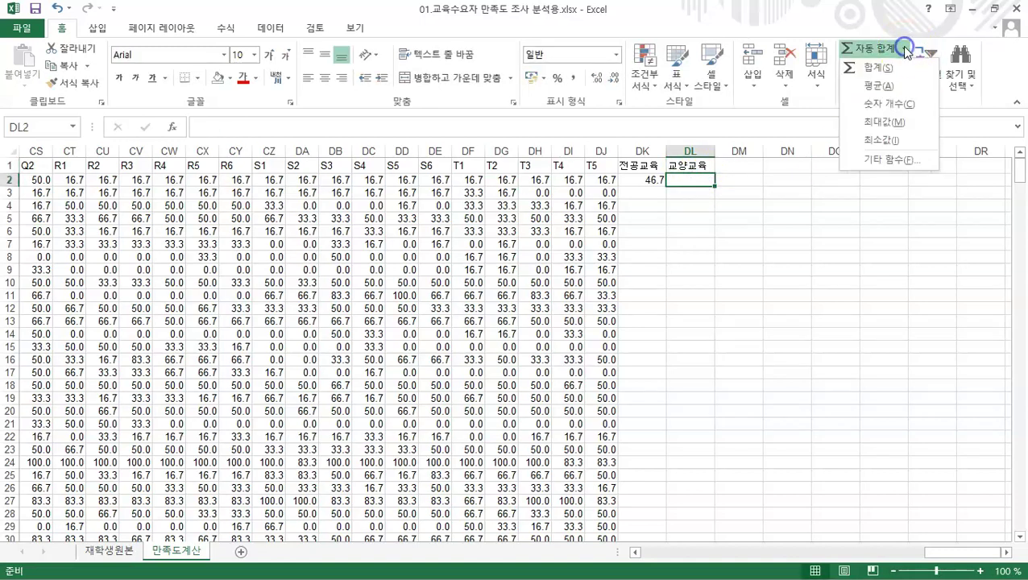
click(890, 88)
drag(941, 551, 663, 567)
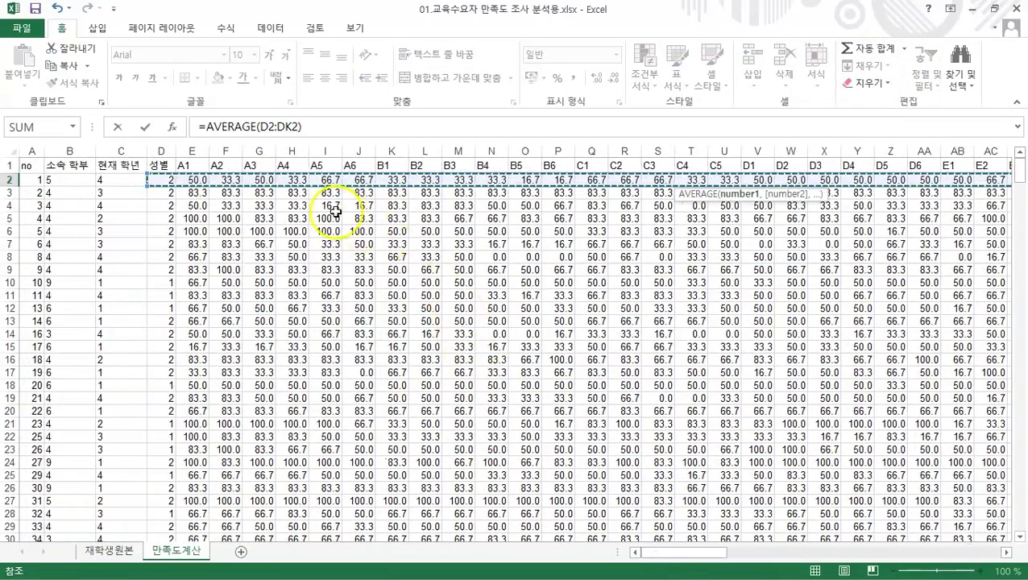
drag(390, 178, 519, 179)
key(Return)
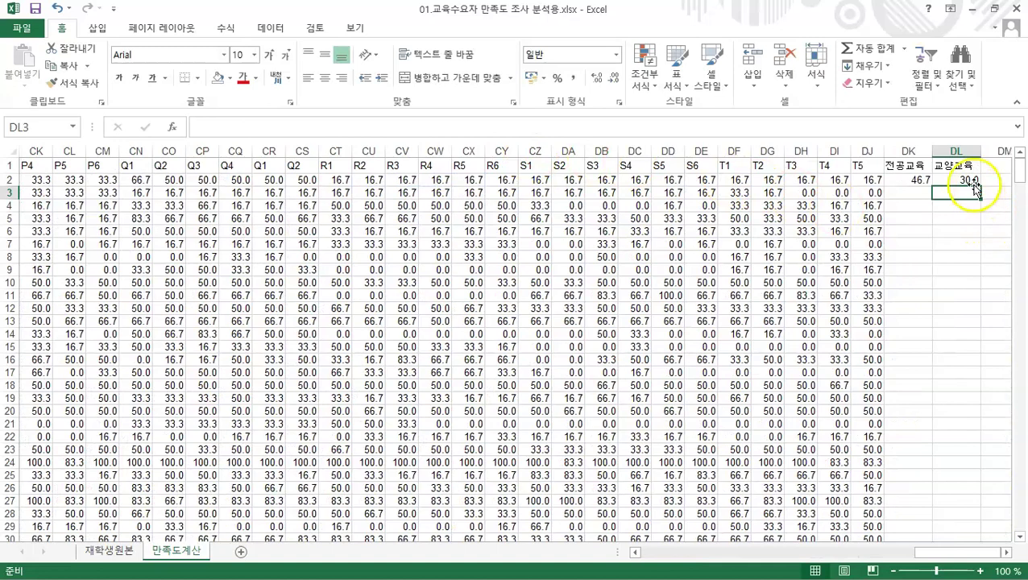
- Check the dimension following 교양교육 in 설문문항.xlsx and enter its name, 강의개선, as the heading in cell DM1 of the analysis workbook
click(1006, 552)
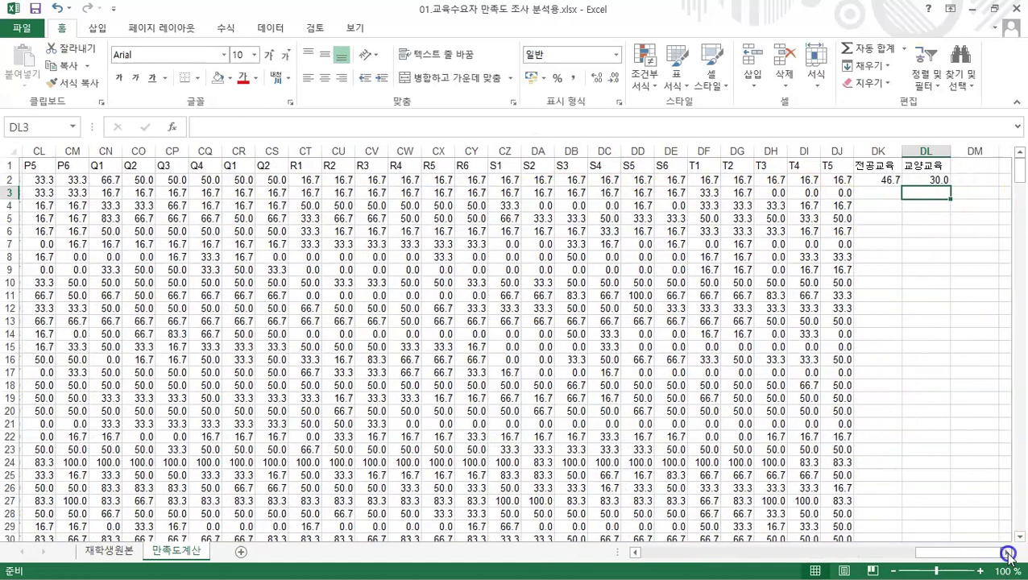
click(1007, 552)
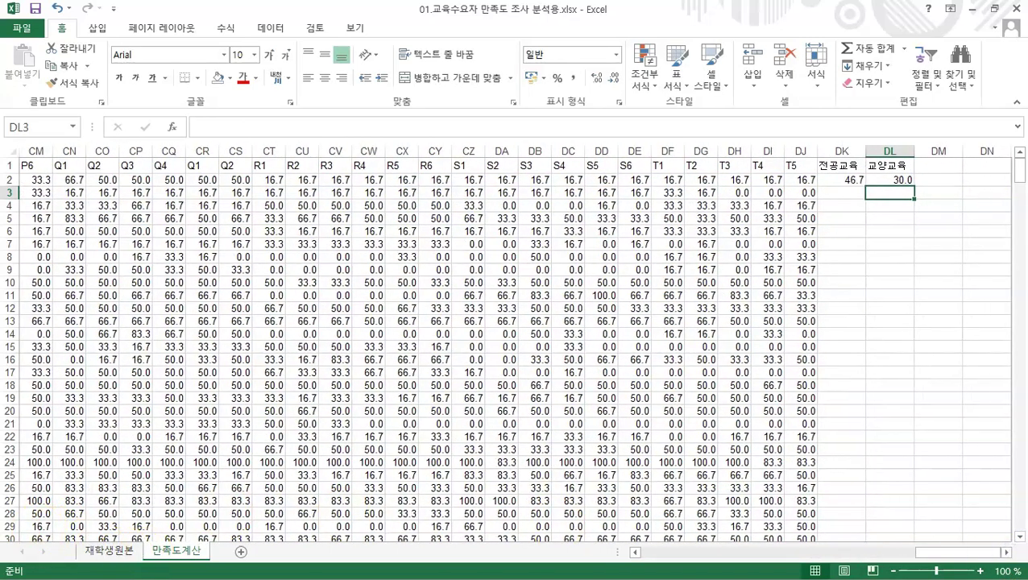
key(alt+Tab)
scroll(206, 523, down, 4)
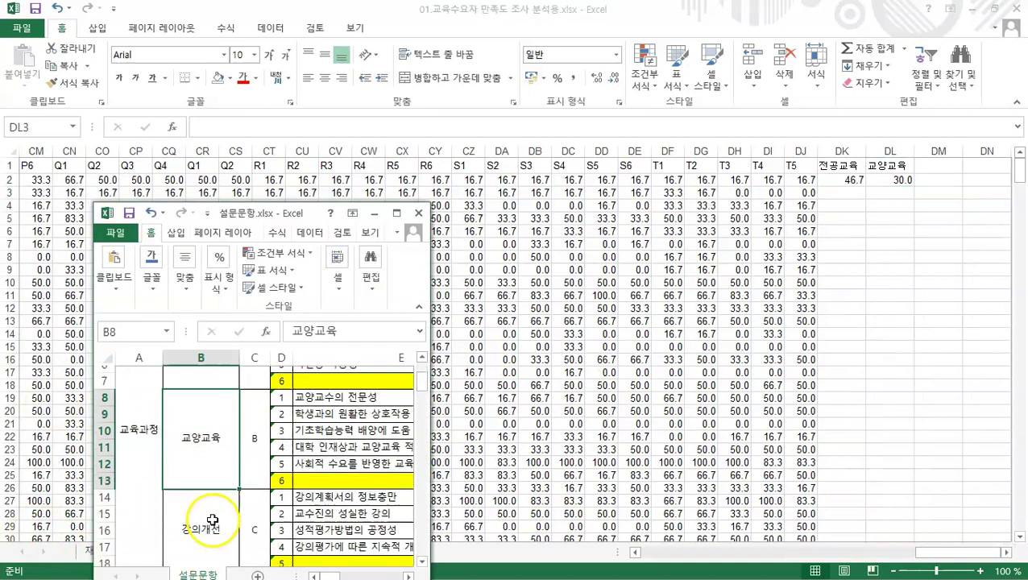
click(912, 193)
click(939, 164)
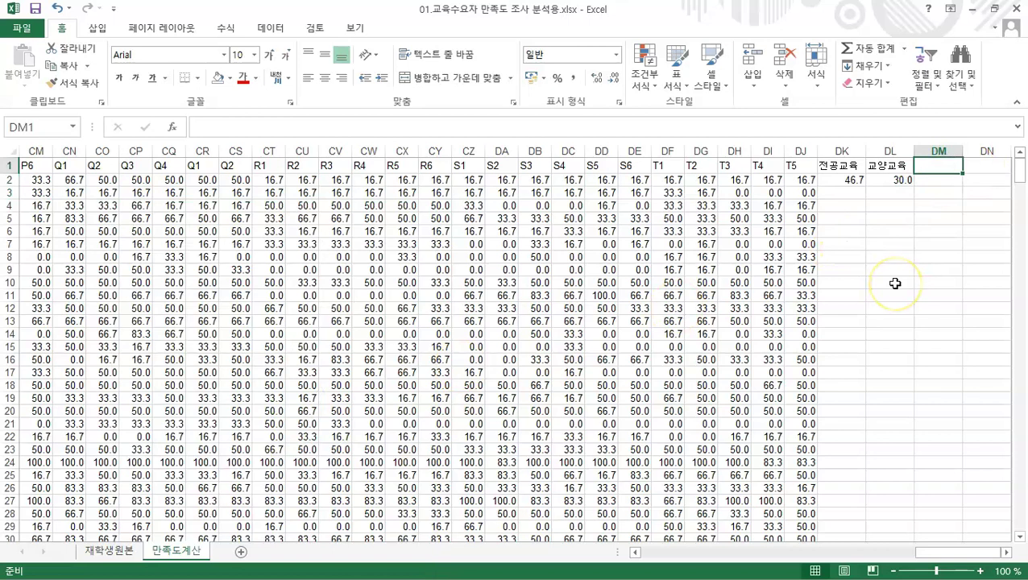
text(강)
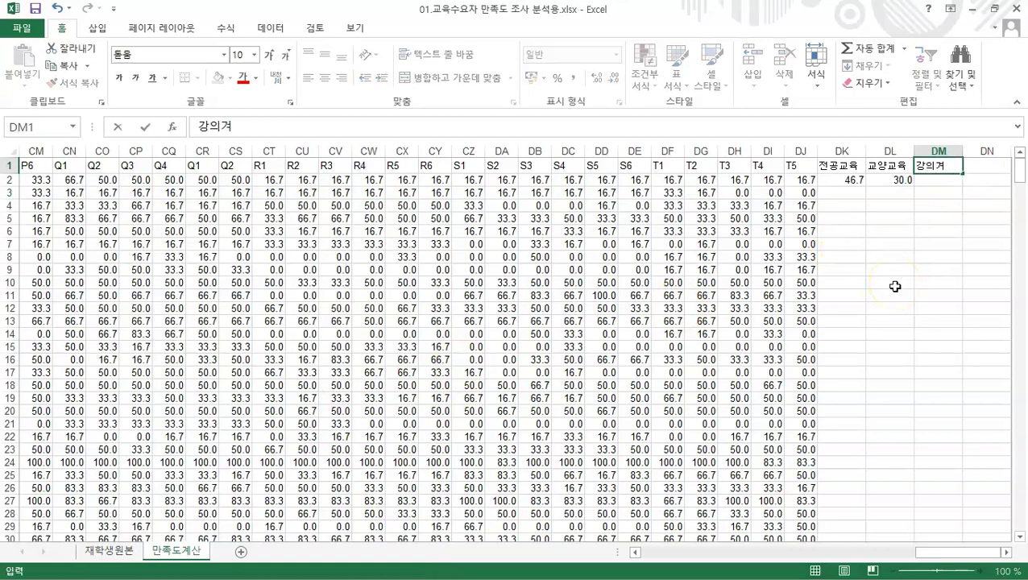
text(의개선)
click(933, 183)
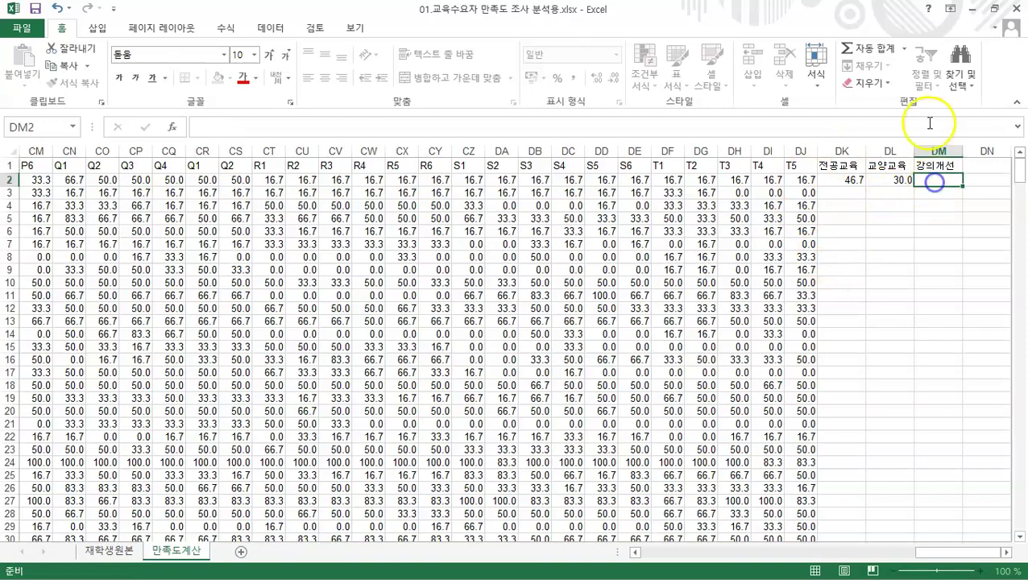
- Calculate the first respondent's 강의개선 score in DM2 as the average of items C1 to C4 (Q2:T2)
click(904, 48)
click(882, 81)
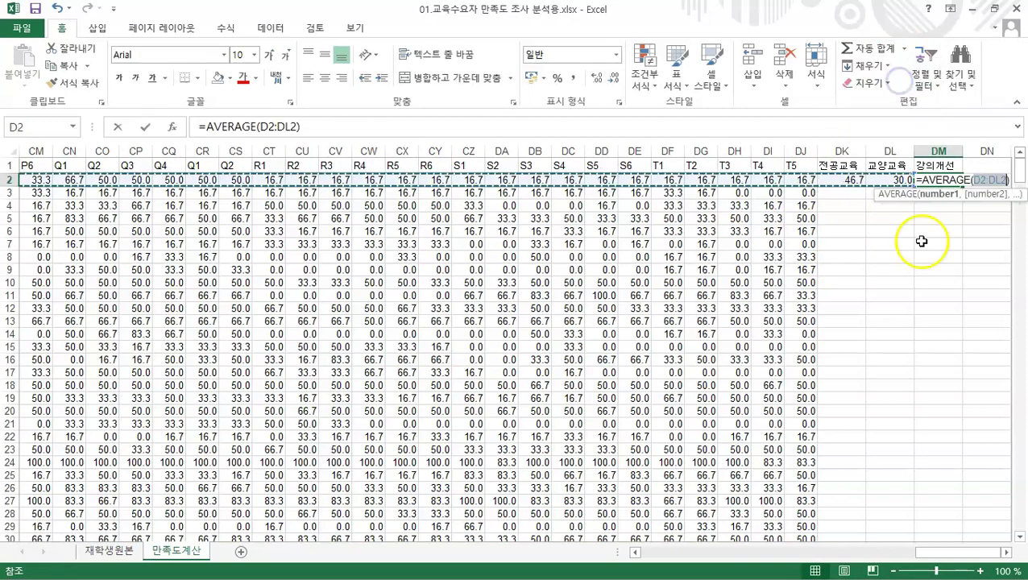
drag(948, 553, 672, 556)
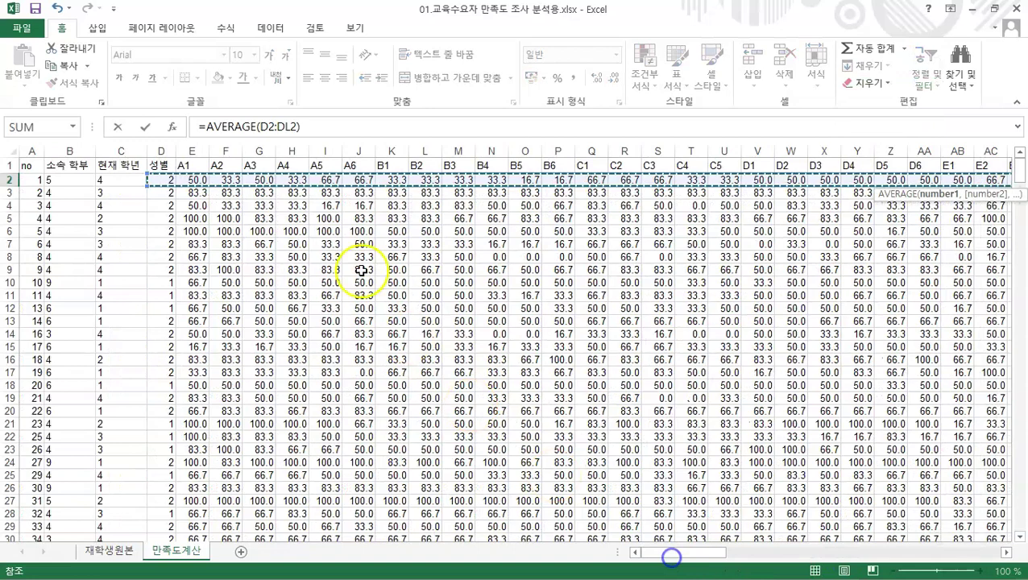
drag(592, 179, 696, 178)
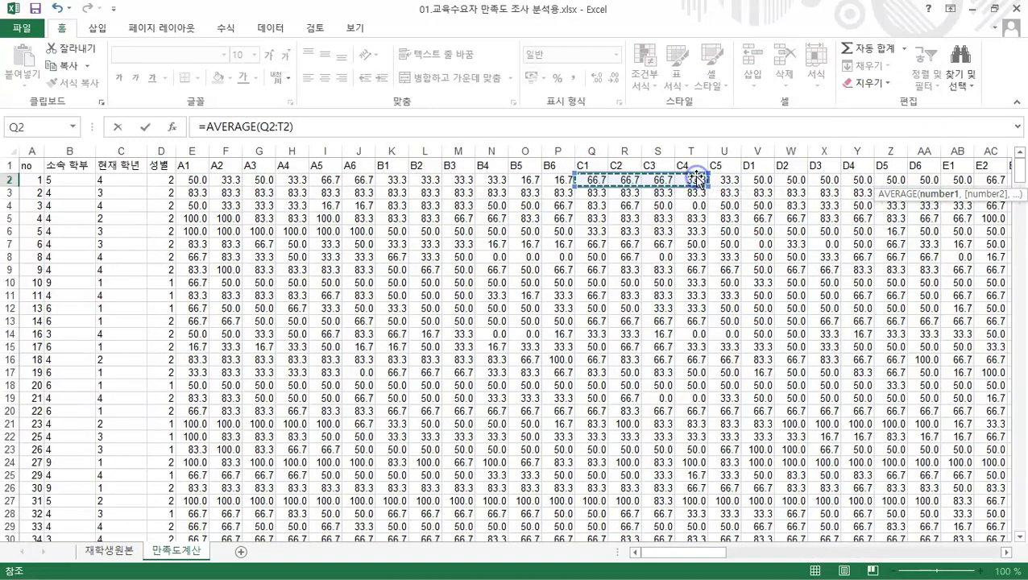
key(ctrl+Return)
key(Return)
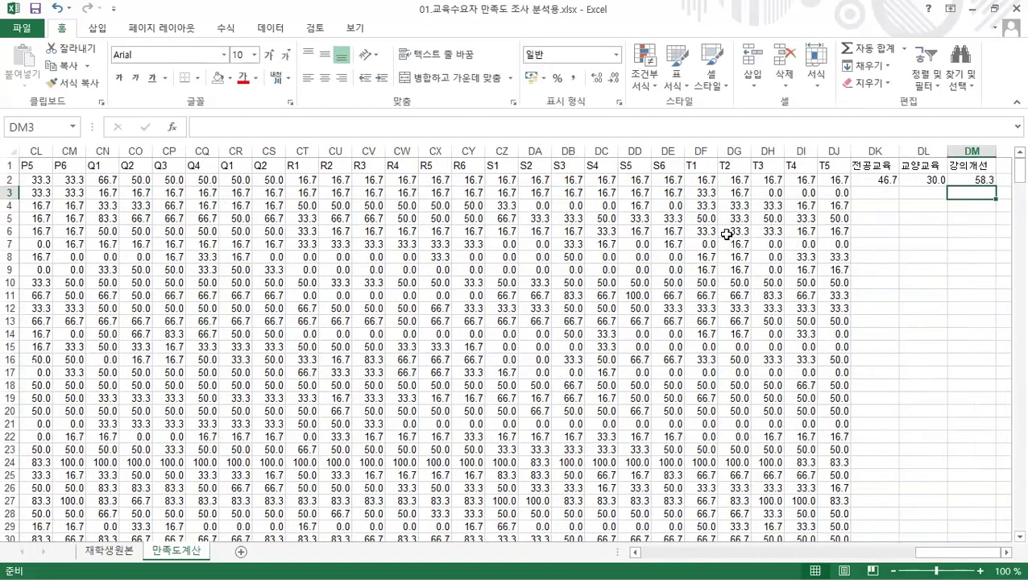
- Switch to 설문문항.xlsx, maximize it and examine how the 학생지원 and 교육여건 elements divide into dimensions and survey items
click(1006, 552)
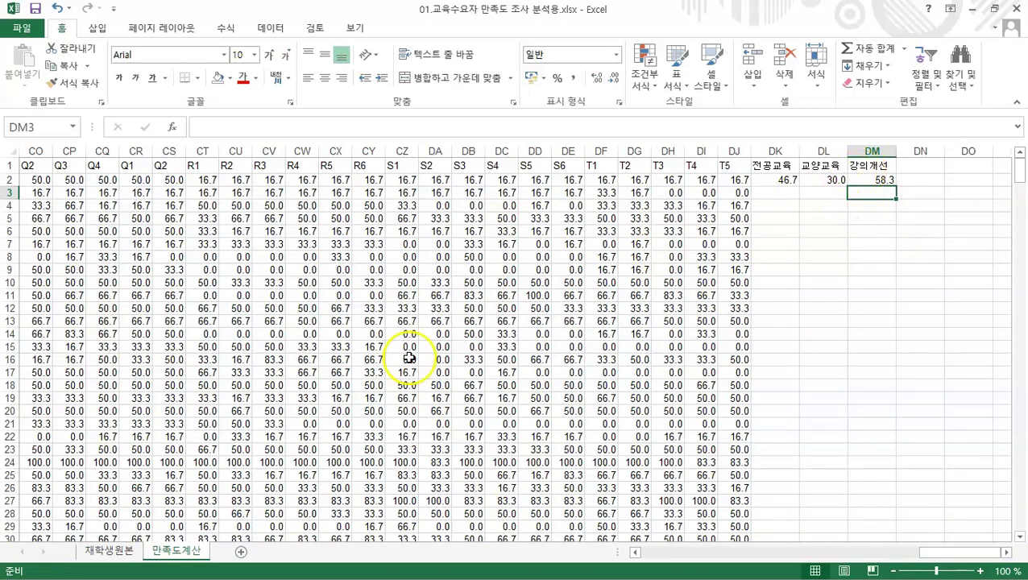
key(alt+Tab)
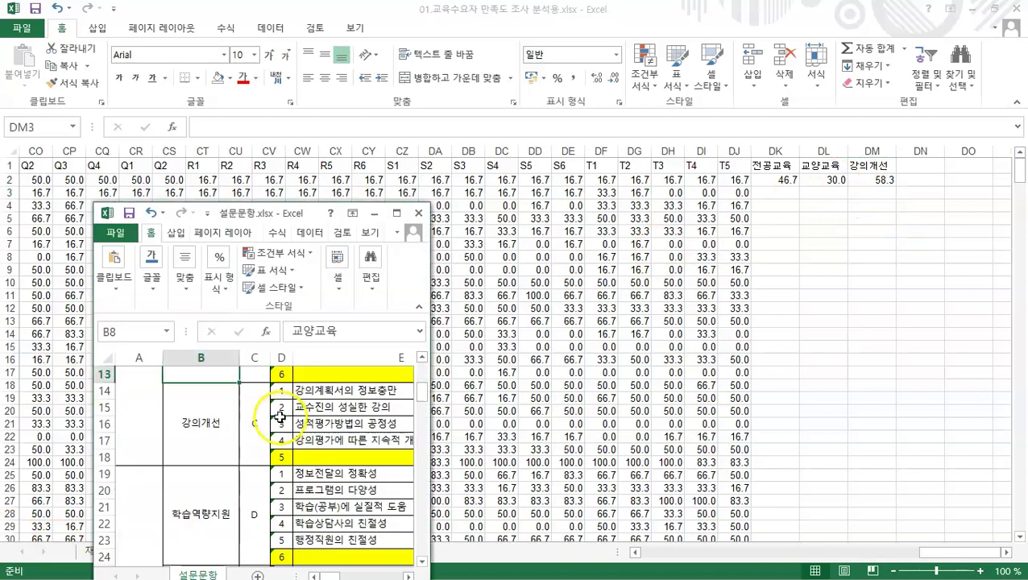
scroll(234, 424, down, 1)
scroll(184, 461, down, 1)
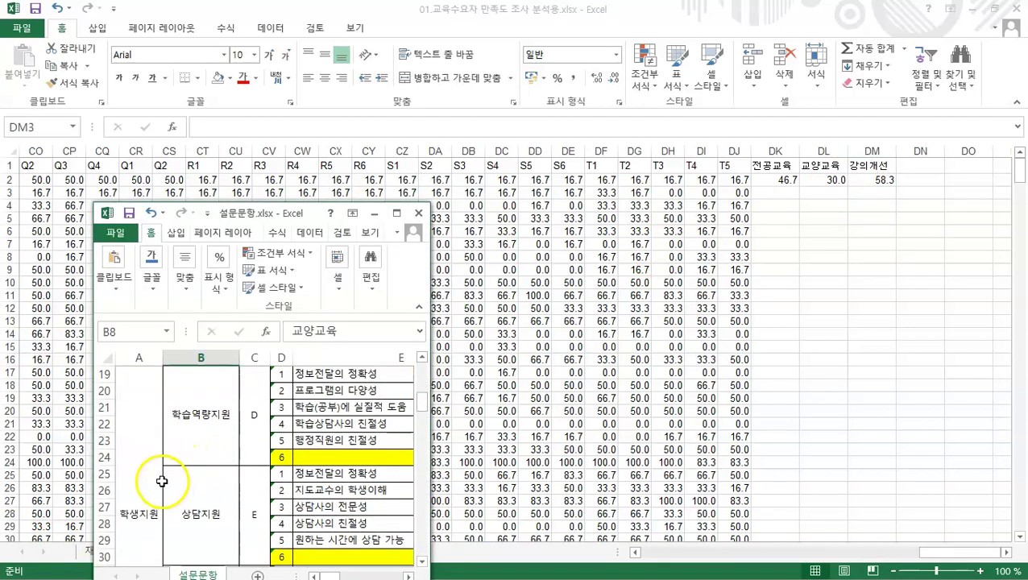
drag(147, 484, 201, 482)
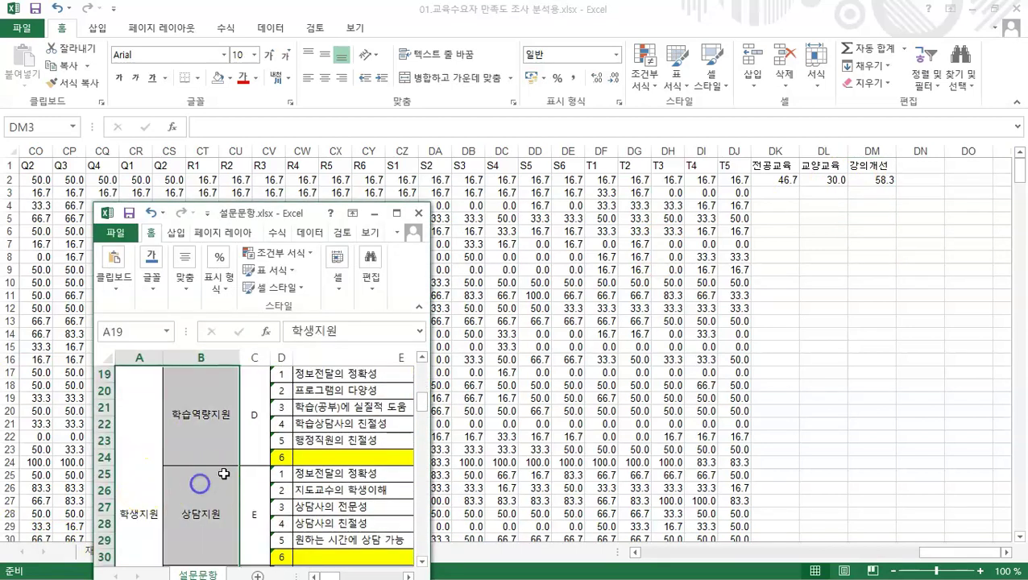
double_click(296, 222)
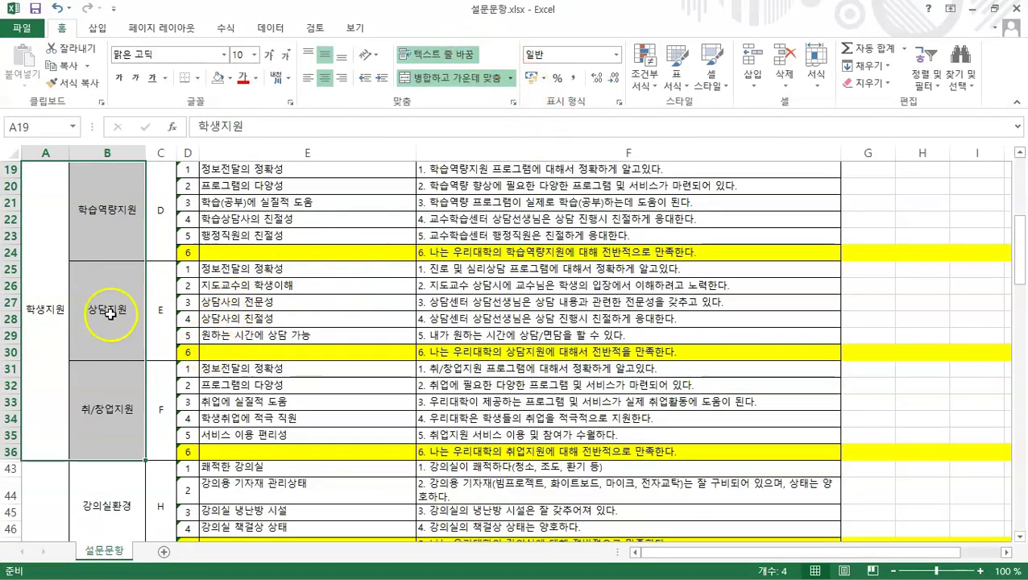
drag(50, 294, 125, 299)
scroll(155, 327, up, 1)
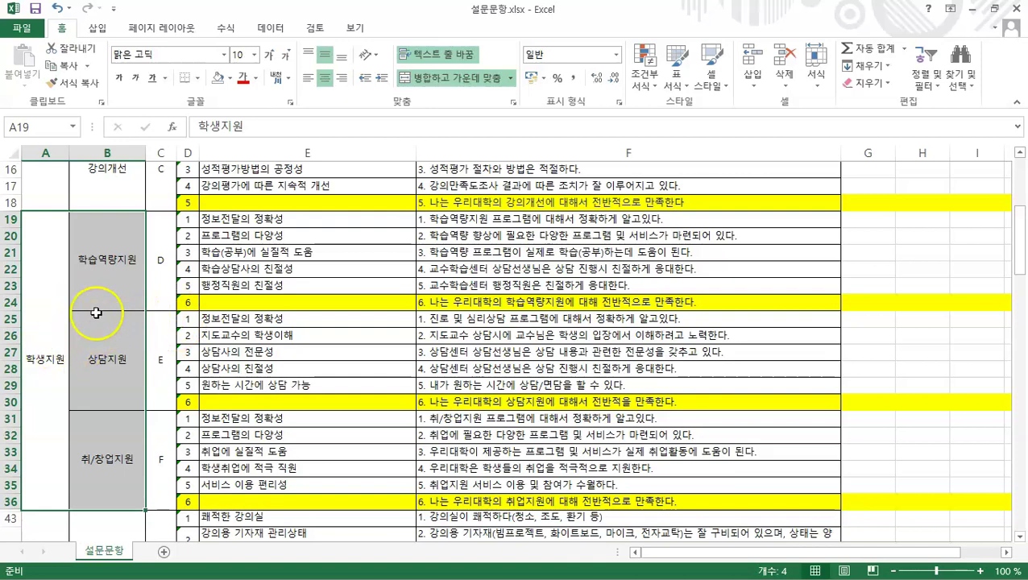
click(47, 360)
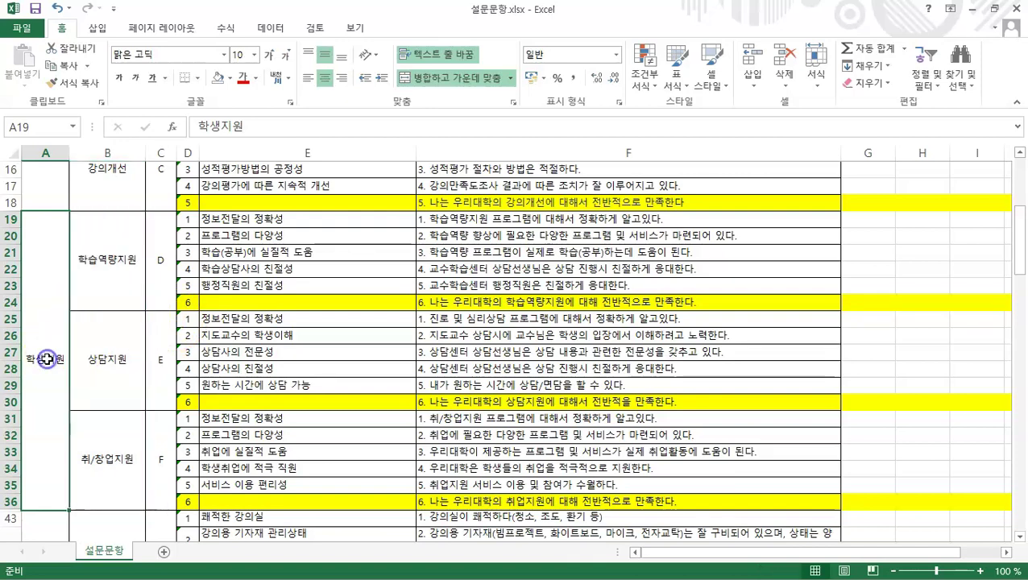
scroll(92, 335, down, 9)
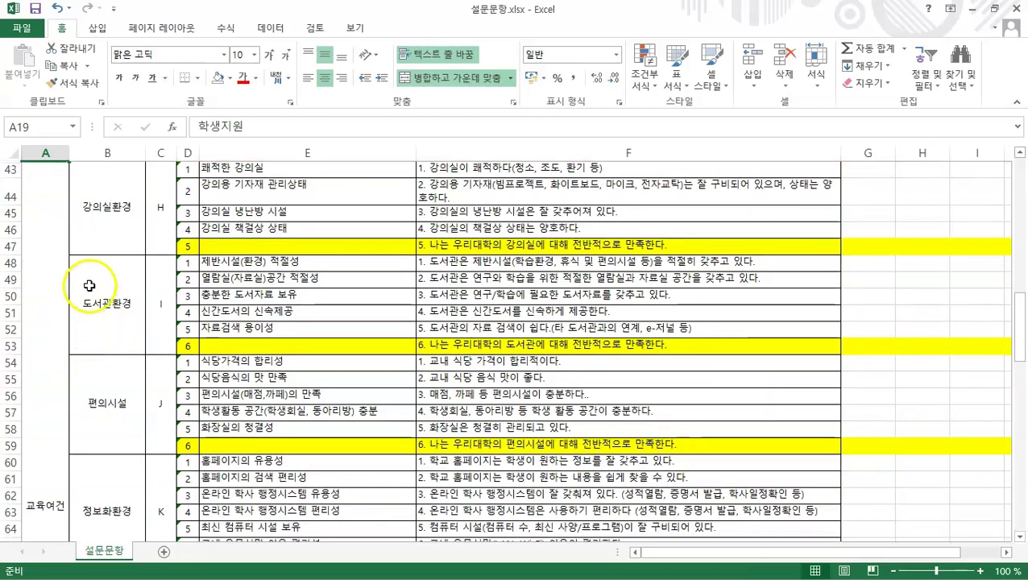
scroll(86, 294, down, 4)
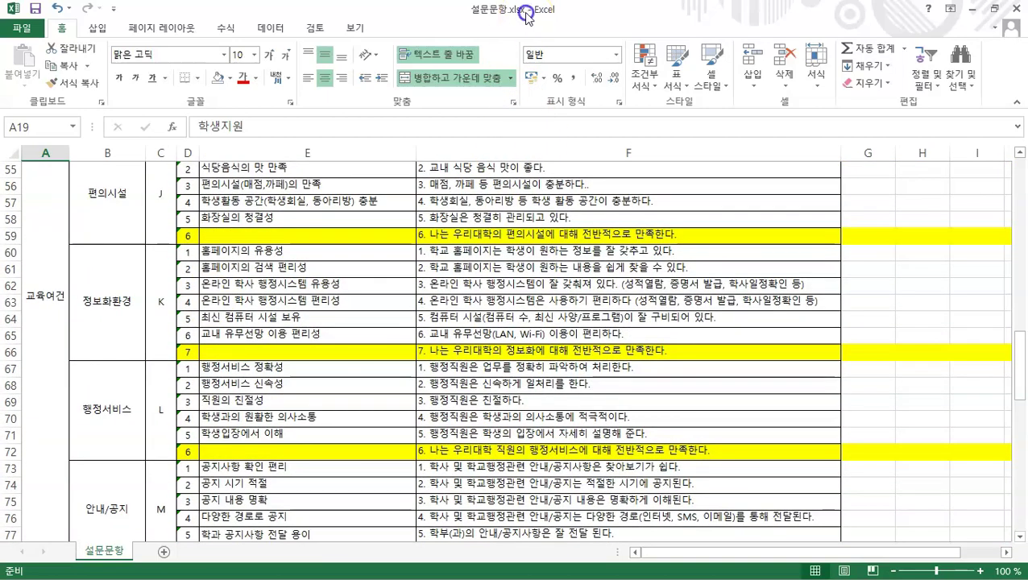
- Return from 설문문항.xlsx to the analysis workbook and select cell DN1 for the next dimension heading
double_click(524, 14)
click(921, 166)
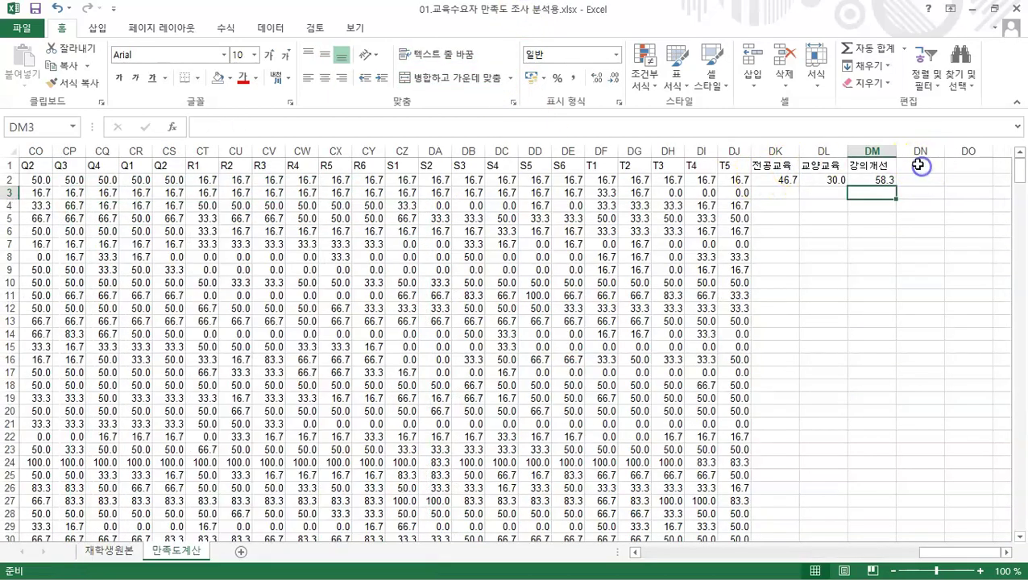
click(917, 164)
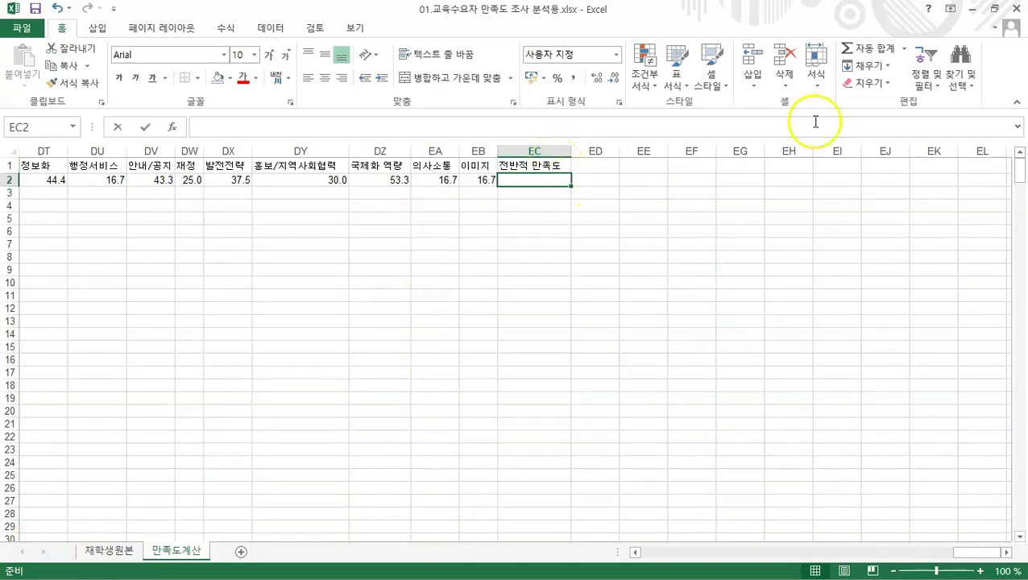
- Calculate the first respondent's 전반적 만족도 score in EC2 as the average of items T1 to T5 (DF2:DJ2)
click(904, 48)
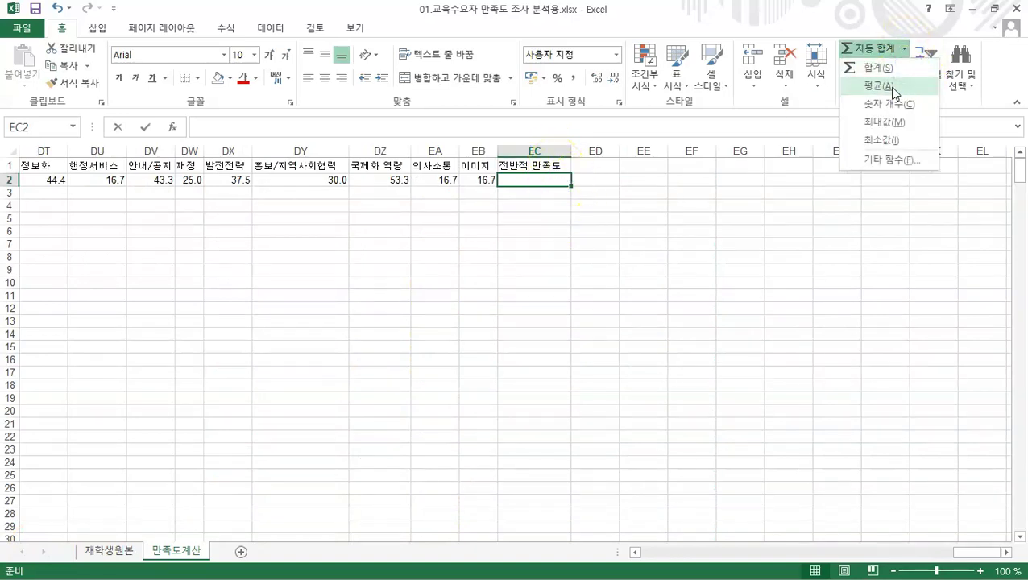
click(894, 85)
drag(987, 553, 910, 552)
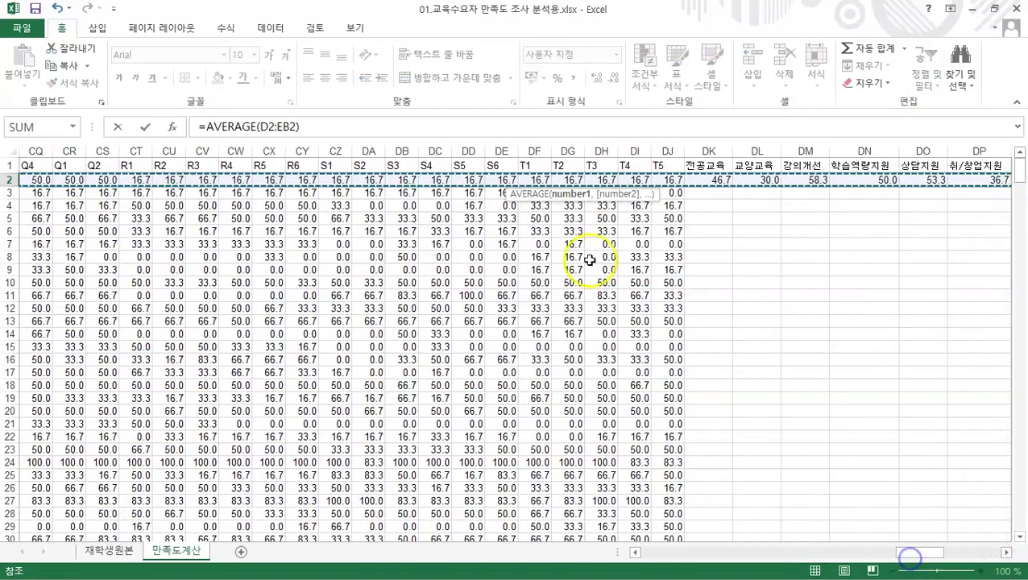
click(537, 179)
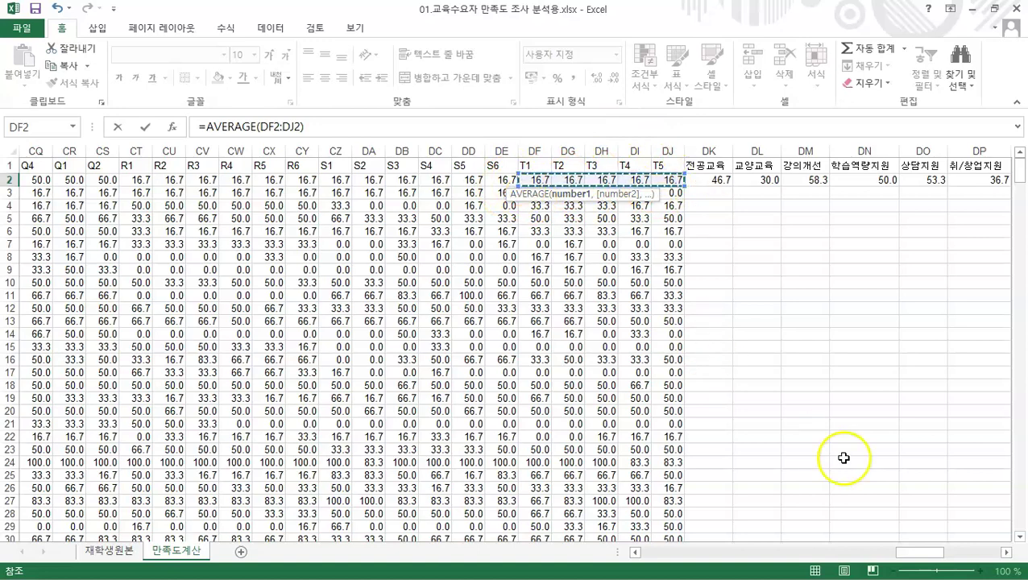
drag(913, 554, 979, 552)
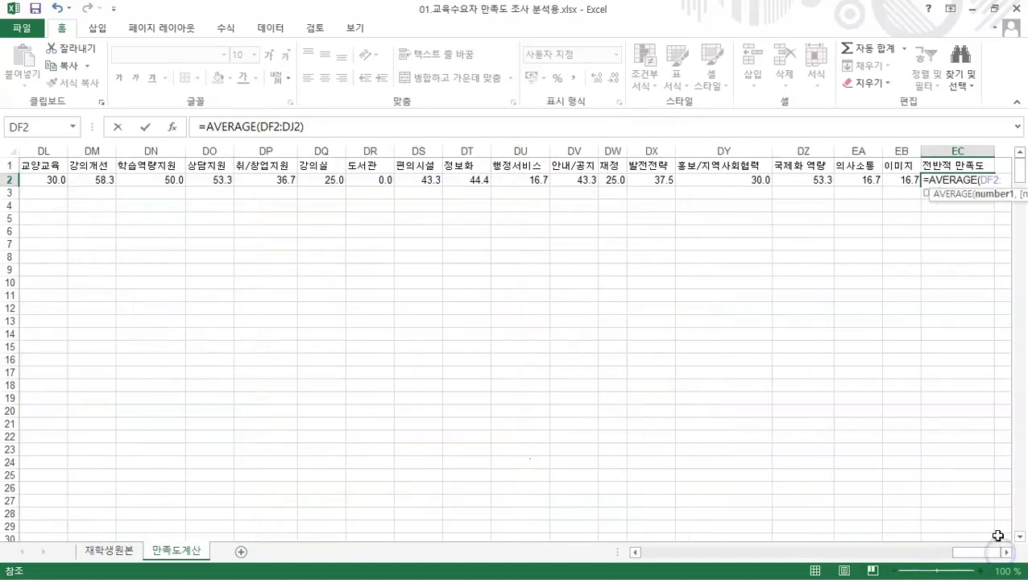
key(Return)
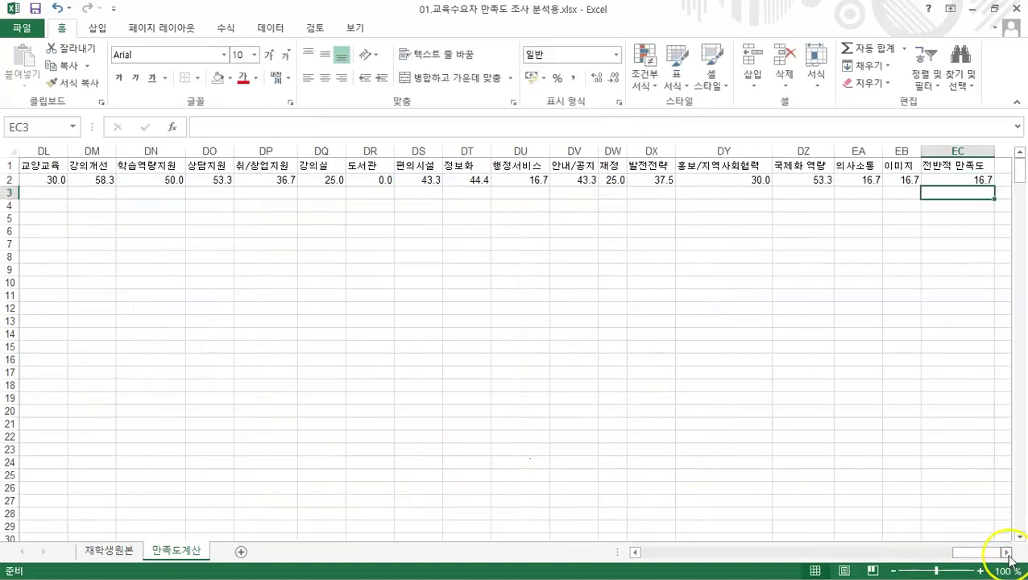
- Fill the first respondent's dimension score formulas in DK2:EC2 down to all other respondents' rows and check the filled scores
click(1006, 556)
drag(987, 554, 952, 553)
click(219, 179)
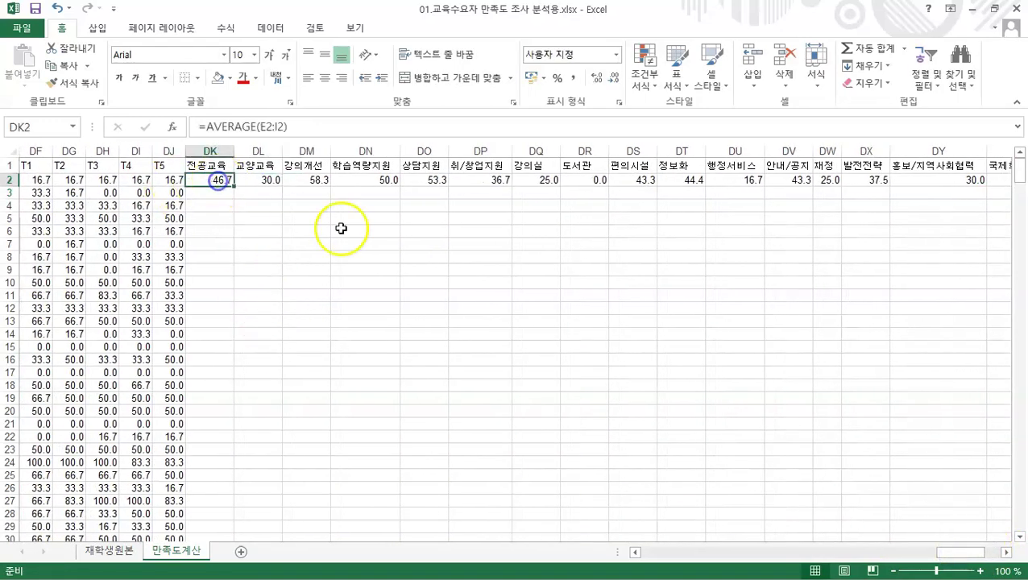
drag(207, 179, 940, 182)
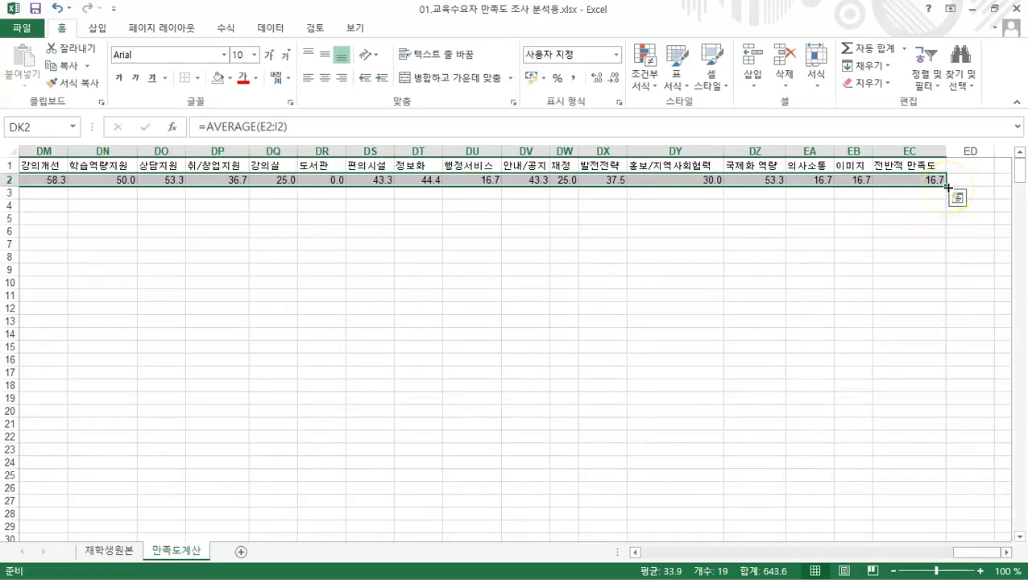
double_click(947, 187)
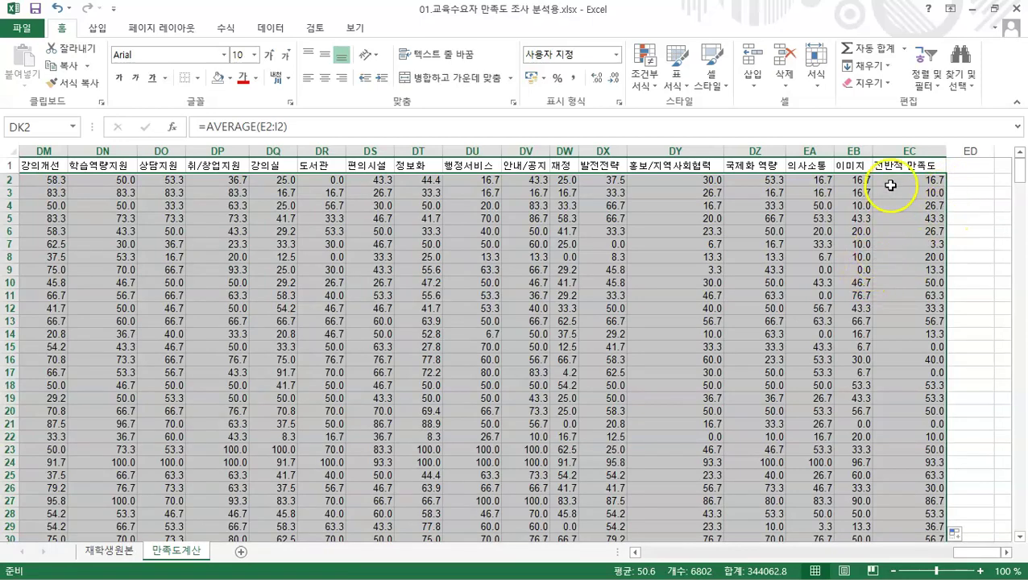
scroll(811, 298, down, 4)
scroll(811, 298, down, 20)
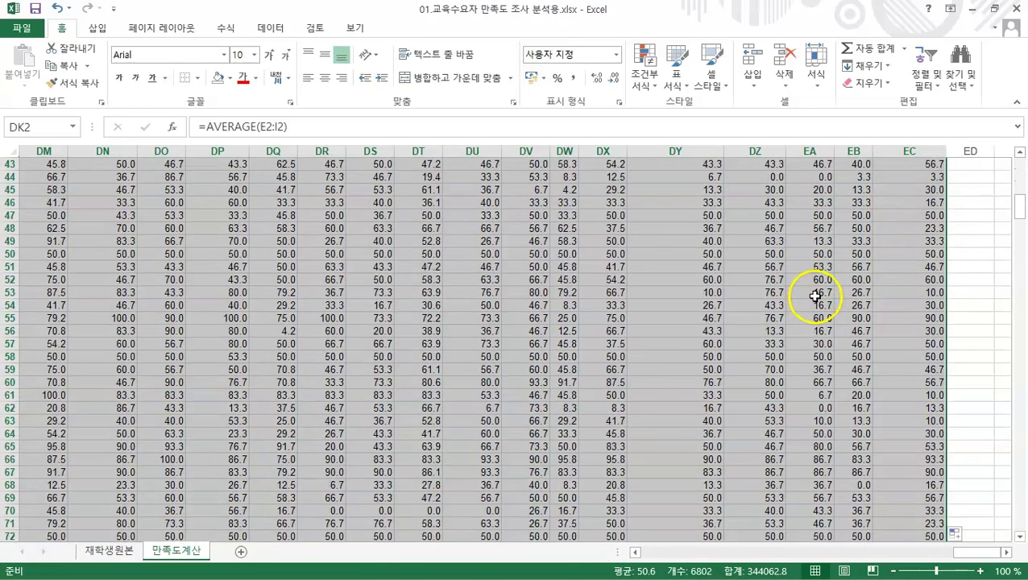
drag(1020, 253, 1019, 165)
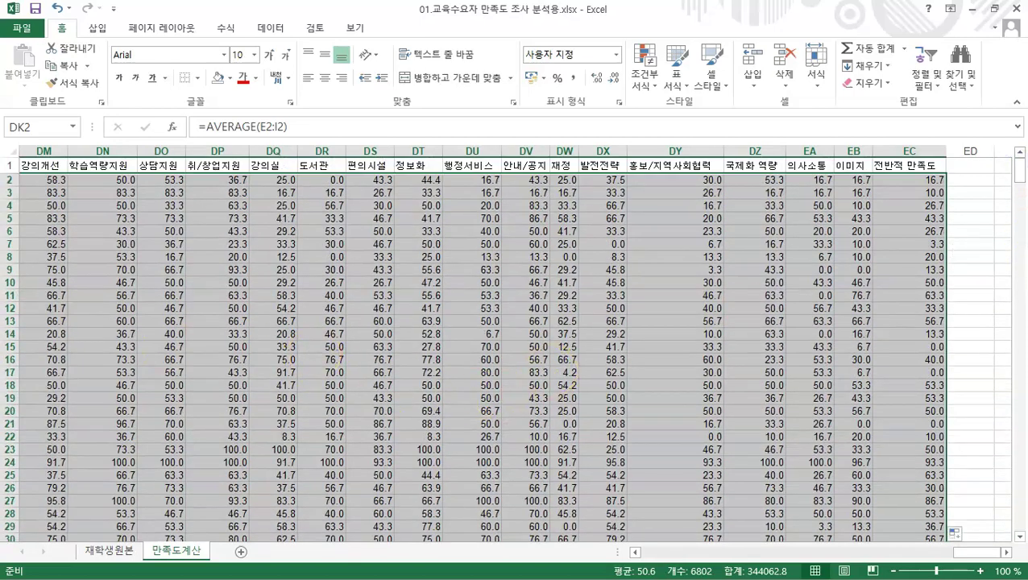